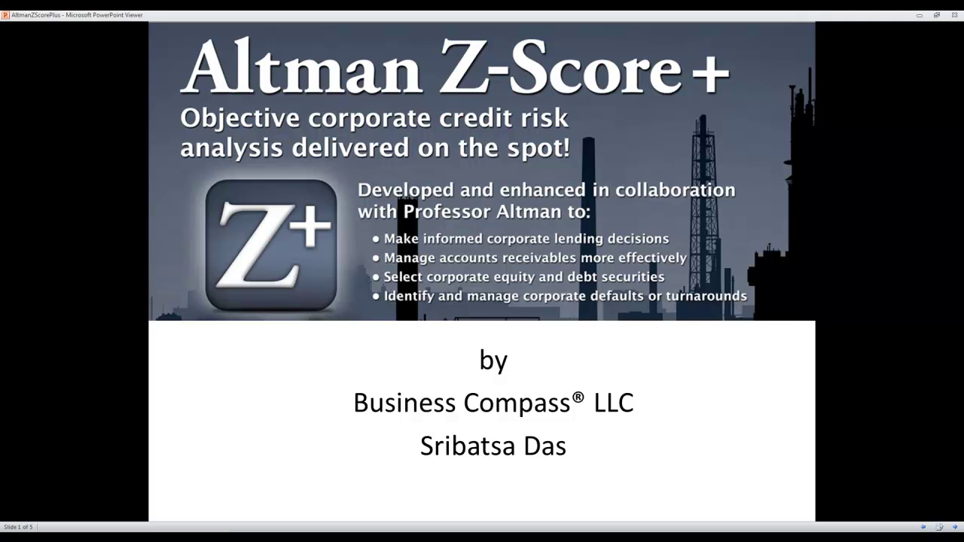
{"action": "key", "text": "Right"}
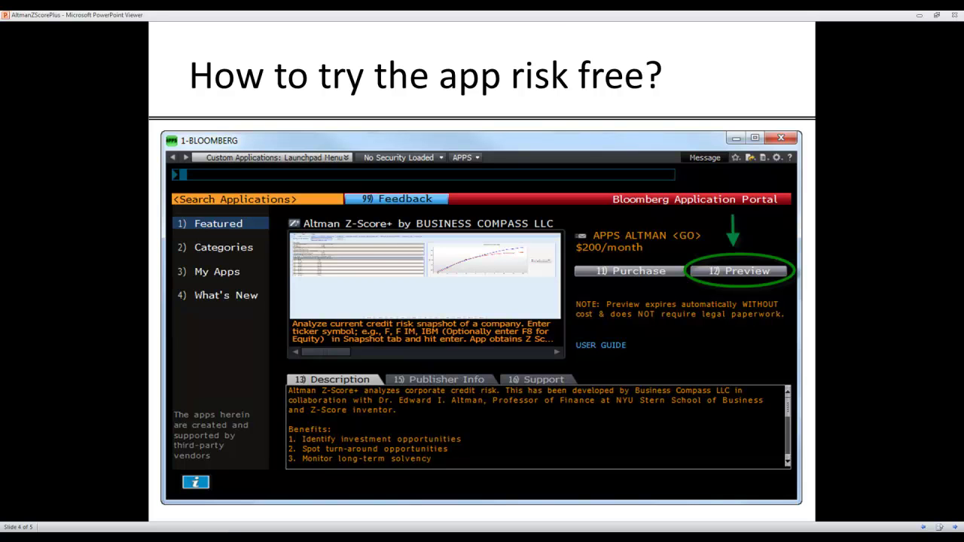
{"action": "key", "text": "Right"}
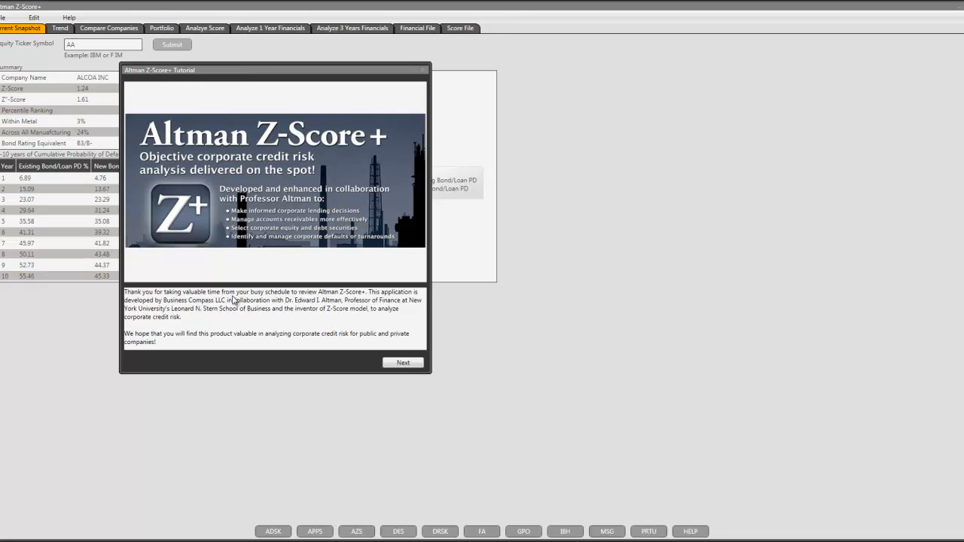
Read the opening pages of the Altman Z-Score+ tutorial up to the Current Snapshot page and close it.
{"action": "left_click", "coordinate": [403, 362]}
{"action": "left_click", "coordinate": [403, 362]}
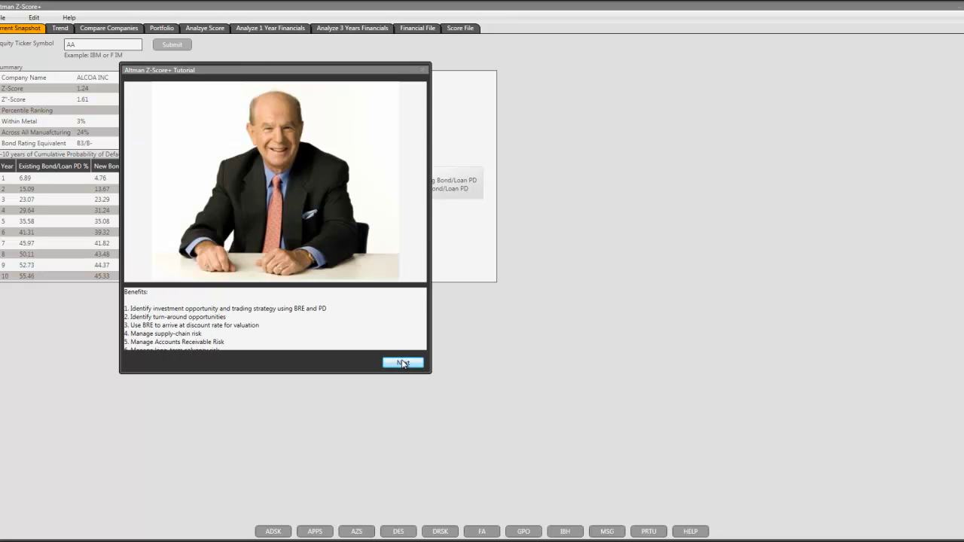
{"action": "left_click", "coordinate": [402, 363]}
{"action": "left_click", "coordinate": [402, 362]}
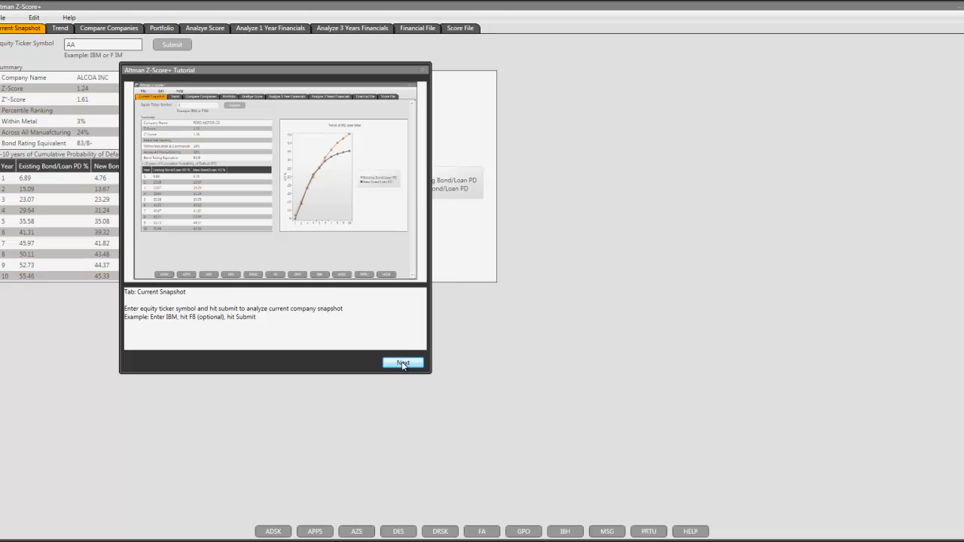
{"action": "left_click", "coordinate": [425, 73]}
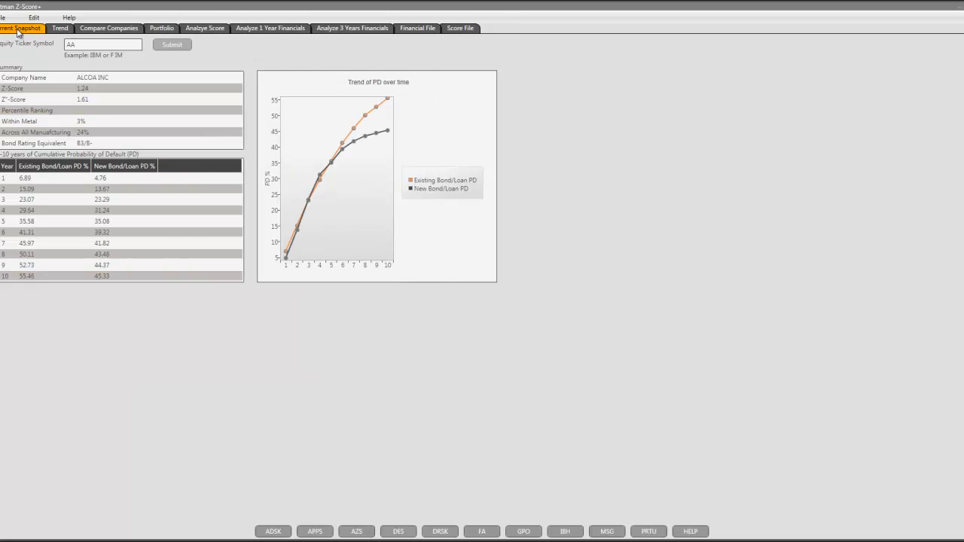
Look through each analysis view in turn, from Trend and Compare Companies through Portfolio to Score File.
{"action": "left_click", "coordinate": [61, 30]}
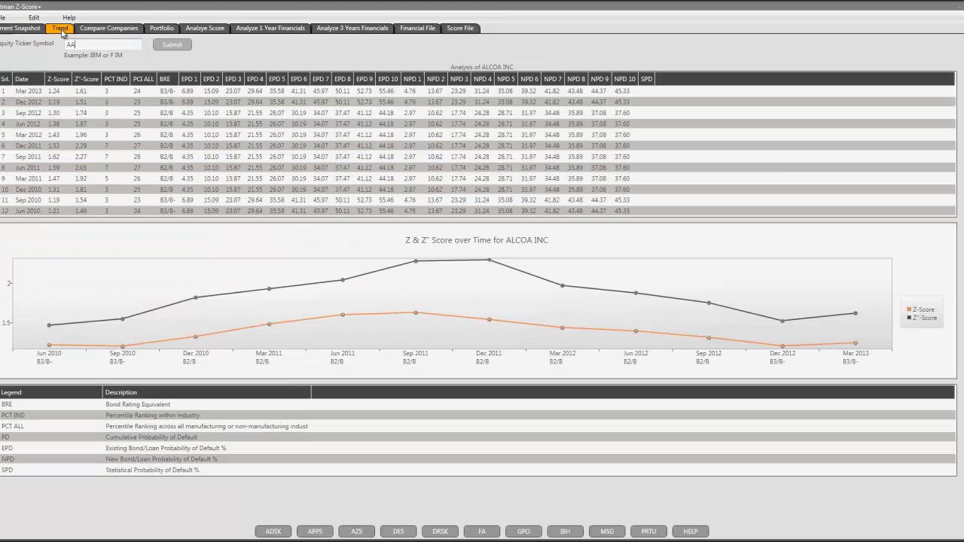
{"action": "left_click", "coordinate": [100, 30]}
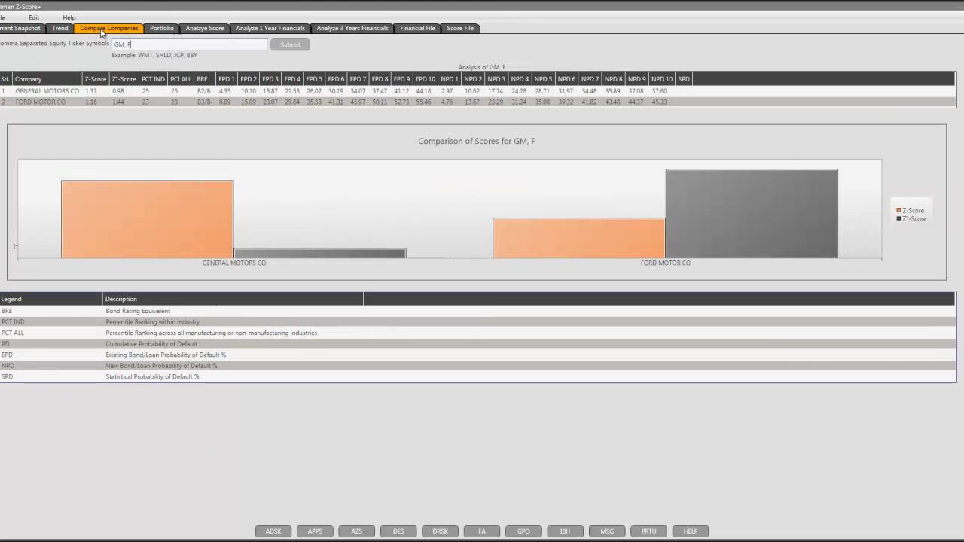
{"action": "left_click", "coordinate": [160, 30]}
{"action": "left_click", "coordinate": [206, 29]}
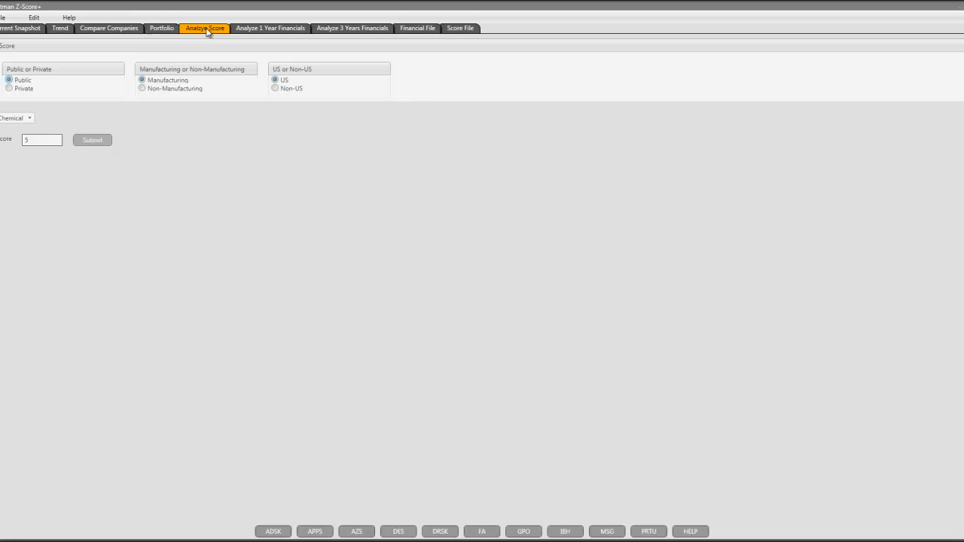
{"action": "left_click", "coordinate": [258, 30]}
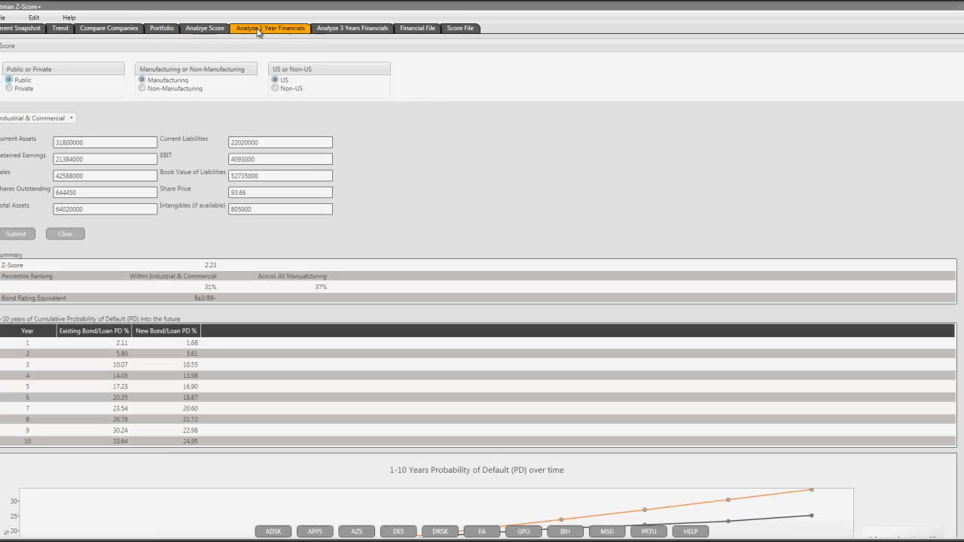
{"action": "left_click", "coordinate": [329, 28]}
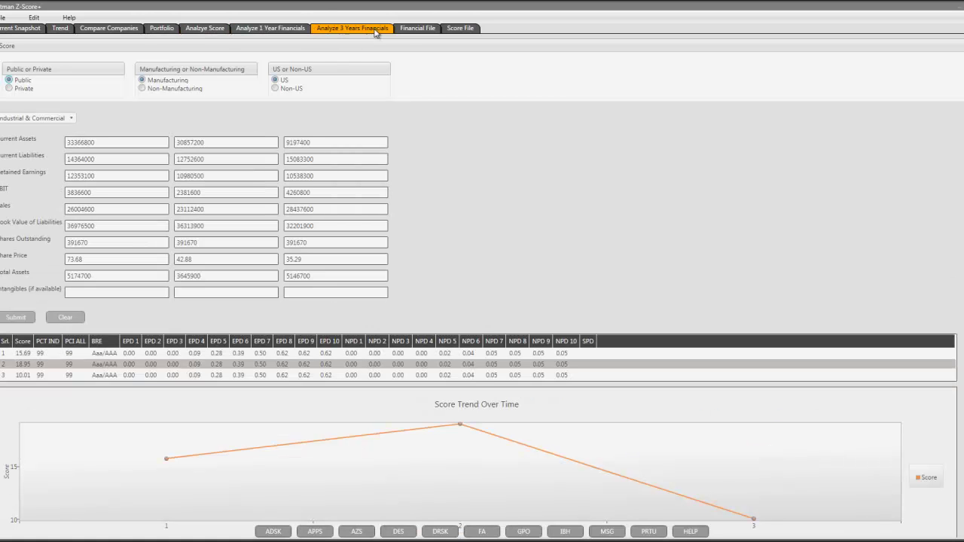
{"action": "left_click", "coordinate": [412, 30]}
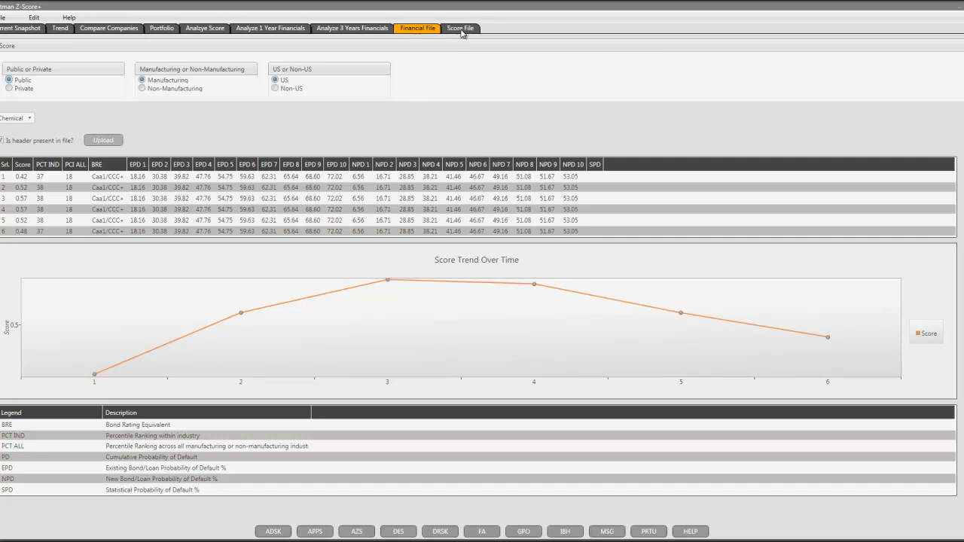
{"action": "left_click", "coordinate": [461, 30]}
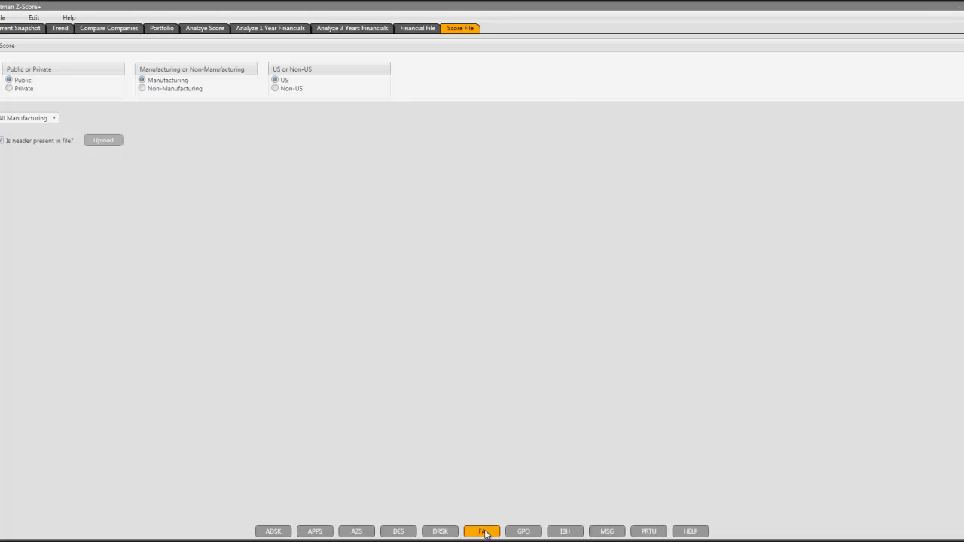
Examine the Alcoa snapshot and score trend, the GM and Ford comparison, and the portfolio analysis.
{"action": "left_click", "coordinate": [33, 33]}
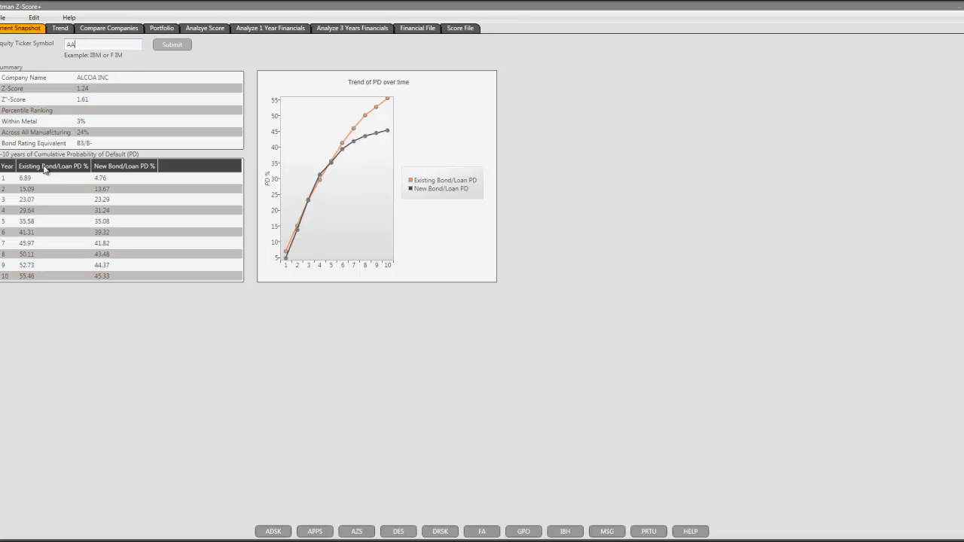
{"action": "left_click", "coordinate": [125, 179]}
{"action": "left_click", "coordinate": [60, 31]}
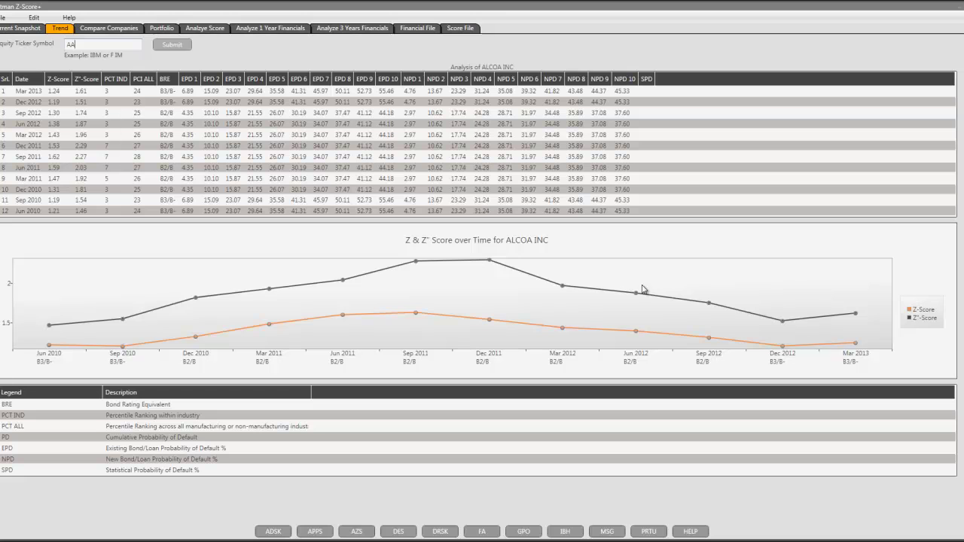
{"action": "left_click", "coordinate": [479, 451]}
{"action": "left_click", "coordinate": [110, 29]}
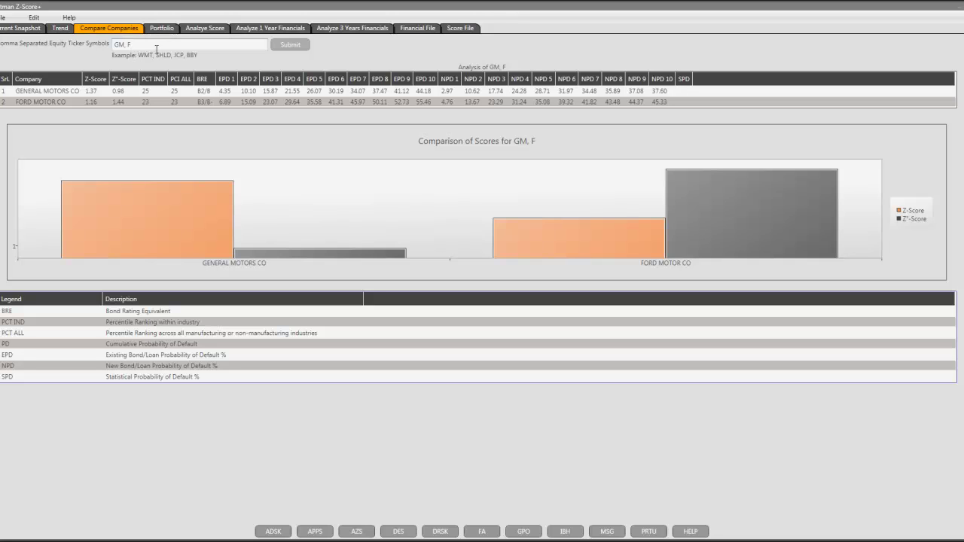
{"action": "left_click", "coordinate": [62, 91]}
{"action": "left_click", "coordinate": [166, 29]}
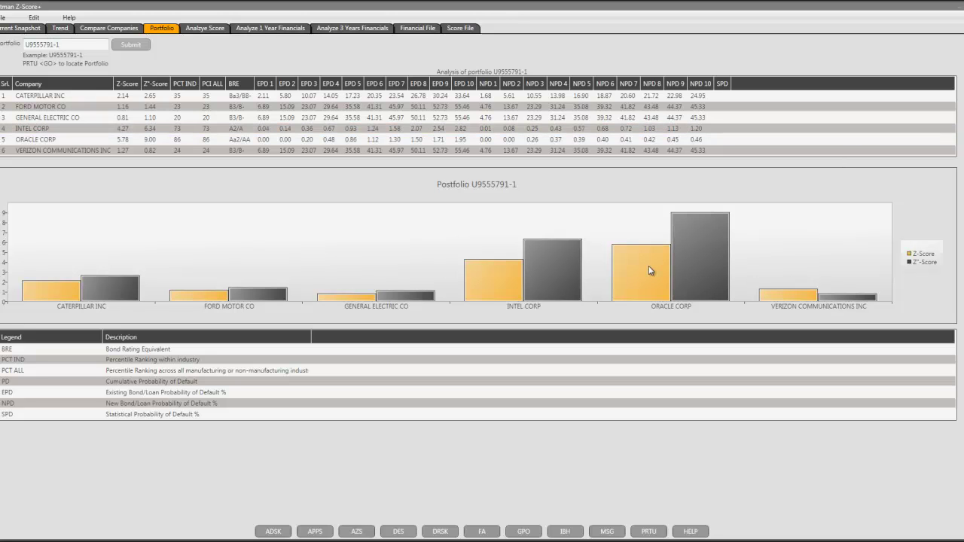
Analyze a score of 5 for a public US manufacturing company in the Chemical industry.
{"action": "left_click", "coordinate": [205, 29]}
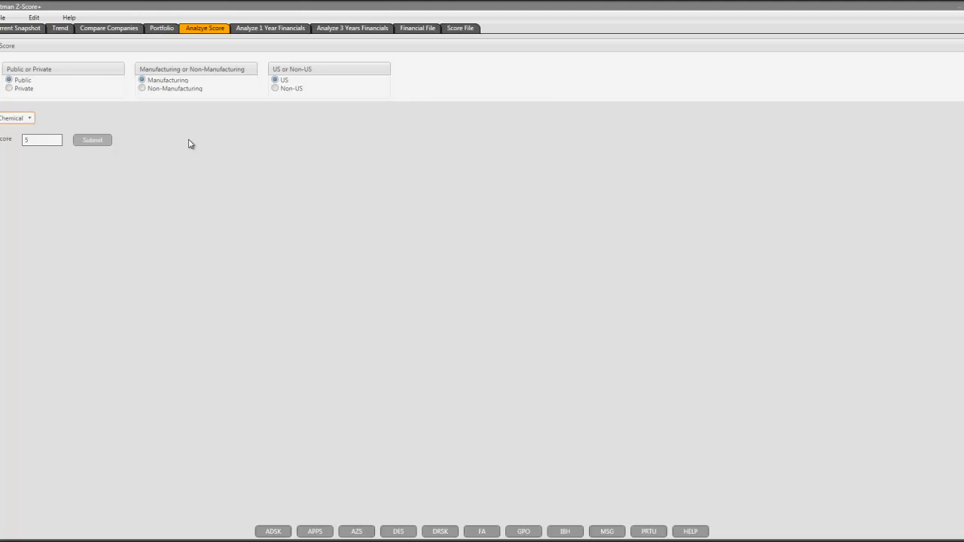
{"action": "left_click", "coordinate": [110, 144]}
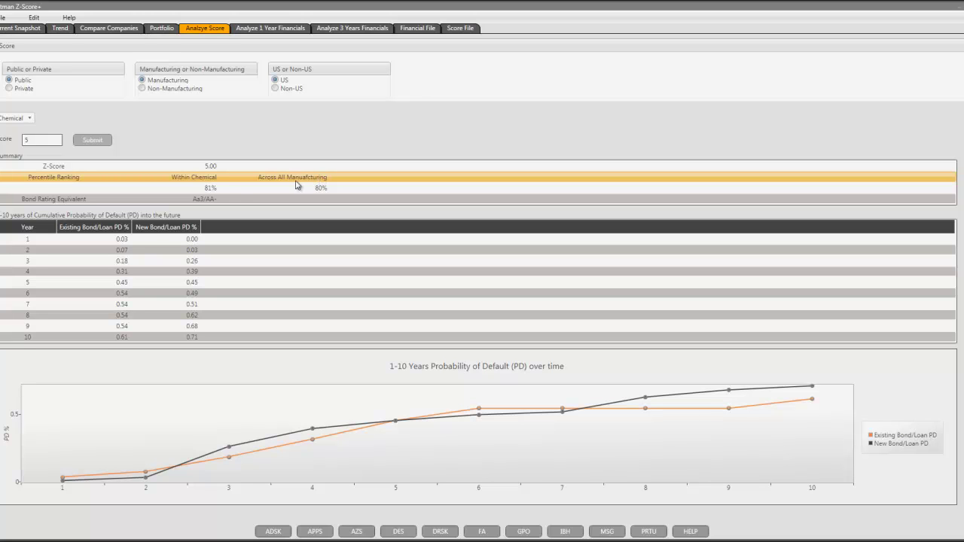
{"action": "left_click", "coordinate": [231, 199]}
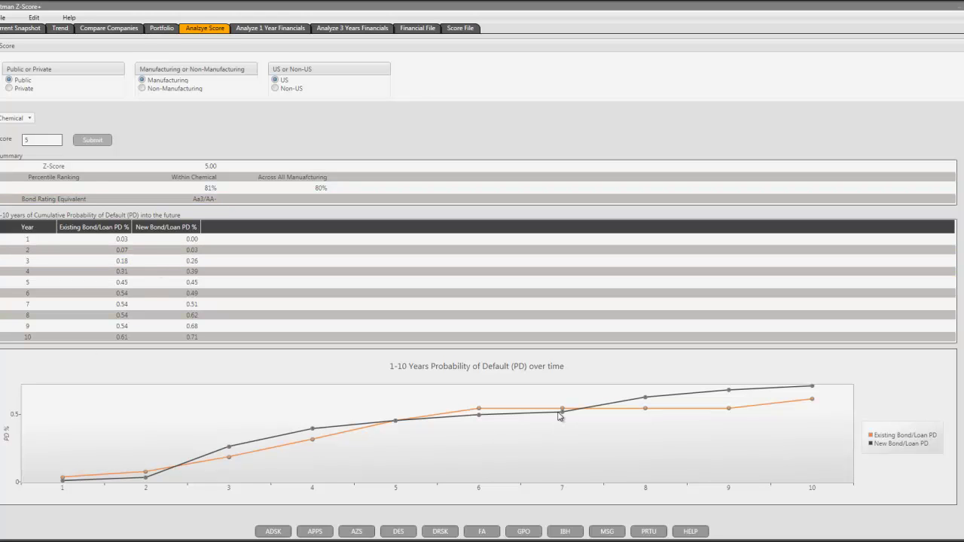
Examine the 1-year and 3-year financial analyses and the results for the uploaded financial file.
{"action": "left_click", "coordinate": [280, 28]}
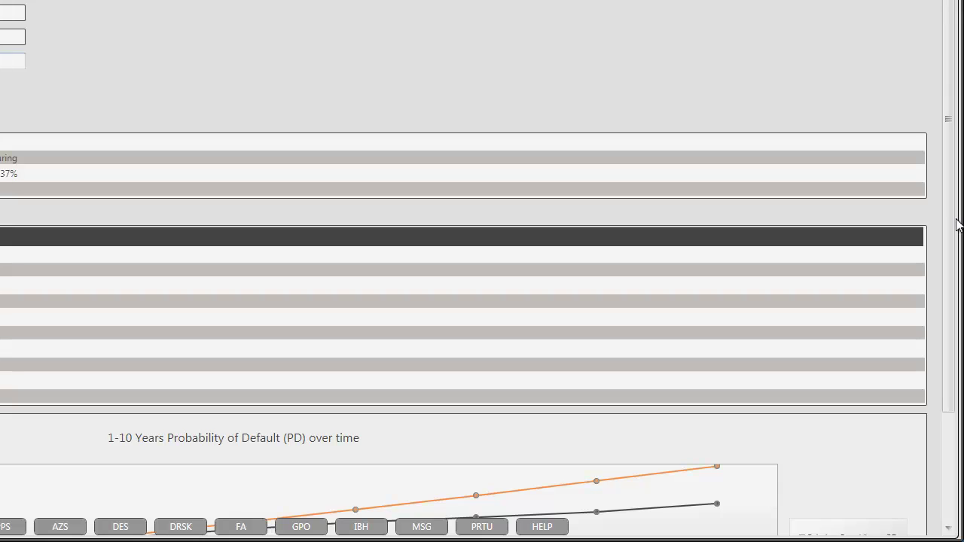
{"action": "scroll", "coordinate": [941, 286], "scroll_direction": "down", "scroll_amount": 4}
{"action": "scroll", "coordinate": [942, 297], "scroll_direction": "up", "scroll_amount": 2}
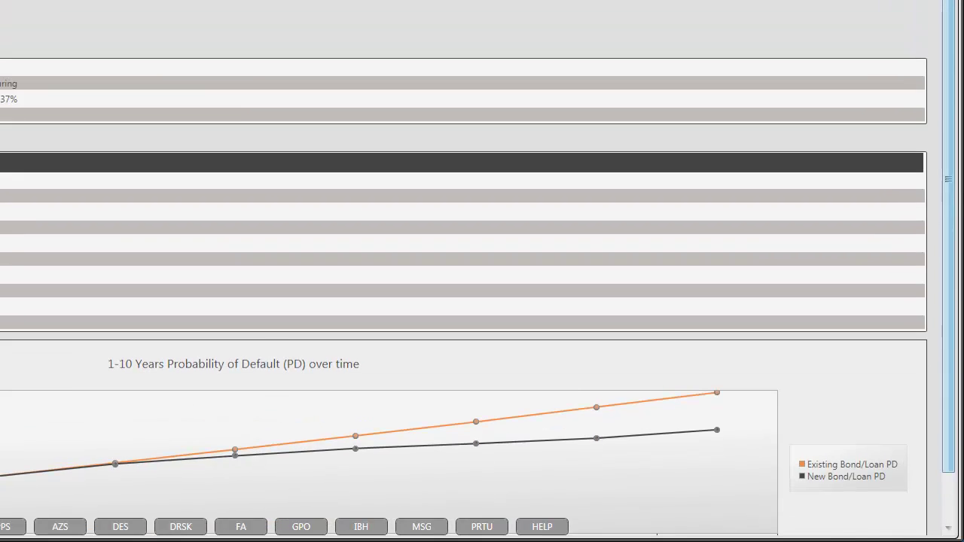
{"action": "scroll", "coordinate": [463, 271], "scroll_direction": "up", "scroll_amount": 2}
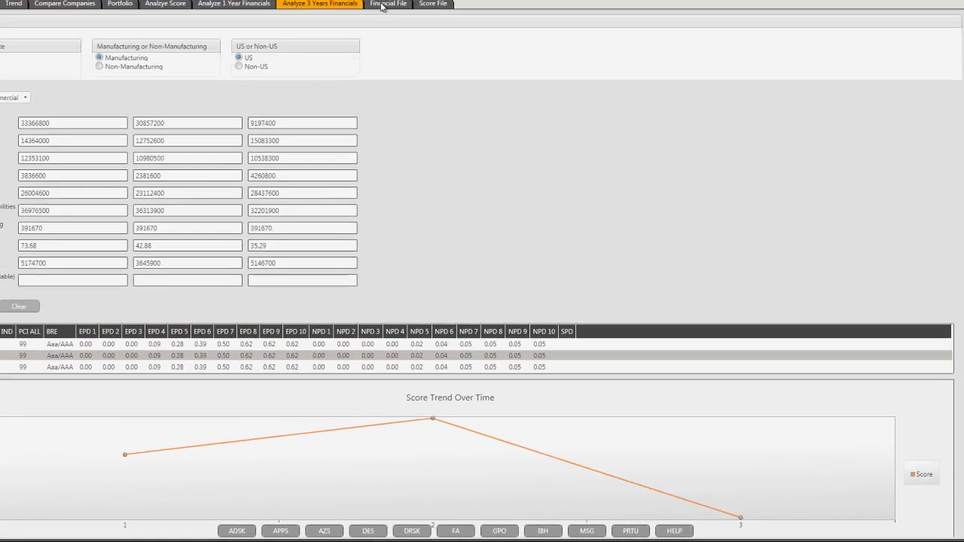
{"action": "left_click", "coordinate": [426, 29]}
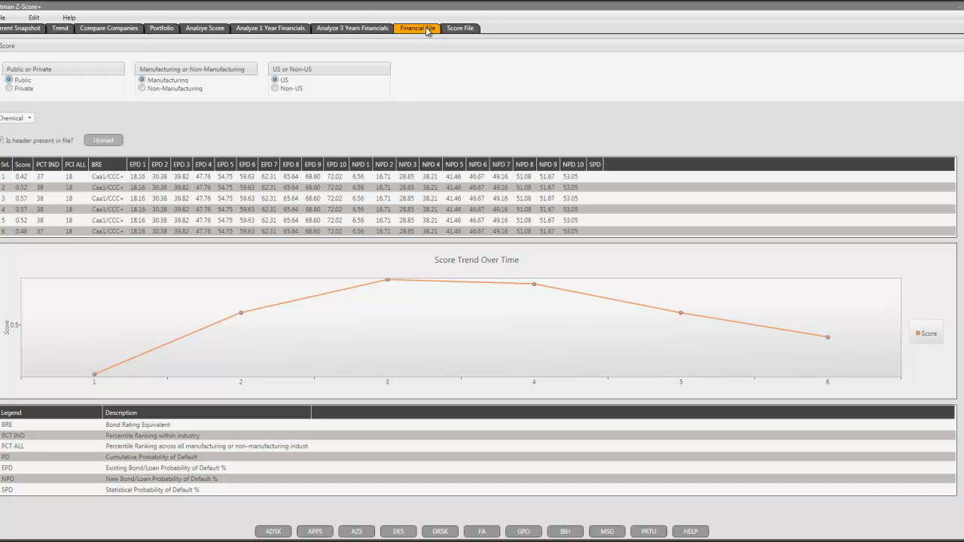
{"action": "left_click", "coordinate": [69, 17]}
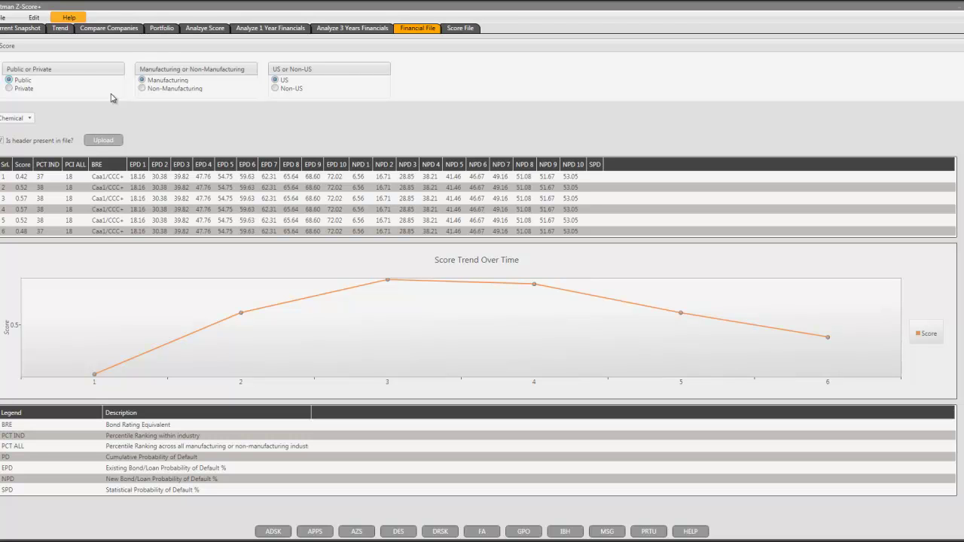
{"action": "left_click", "coordinate": [496, 140]}
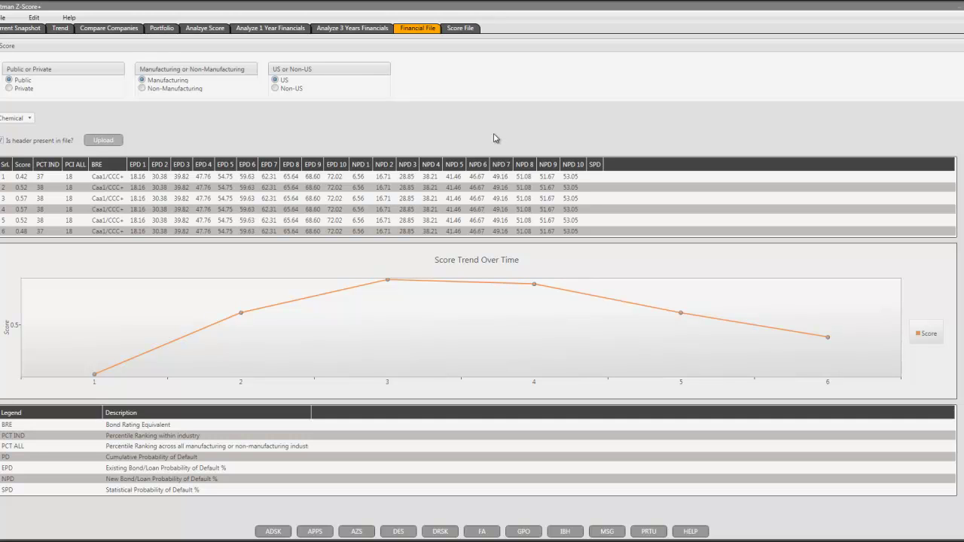
Upload the score CSV file from the Downloads folder for score analysis under All Manufacturing.
{"action": "left_click", "coordinate": [470, 28]}
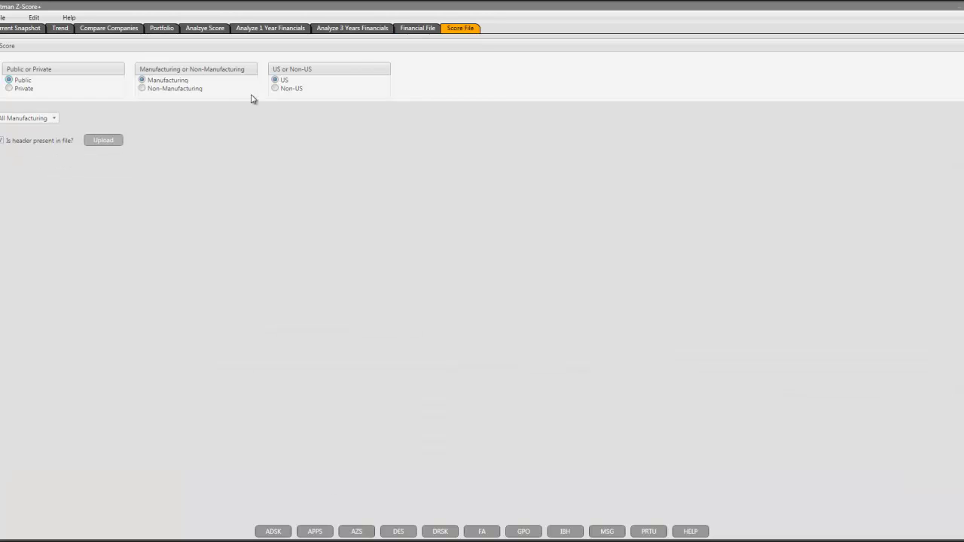
{"action": "left_click", "coordinate": [103, 141]}
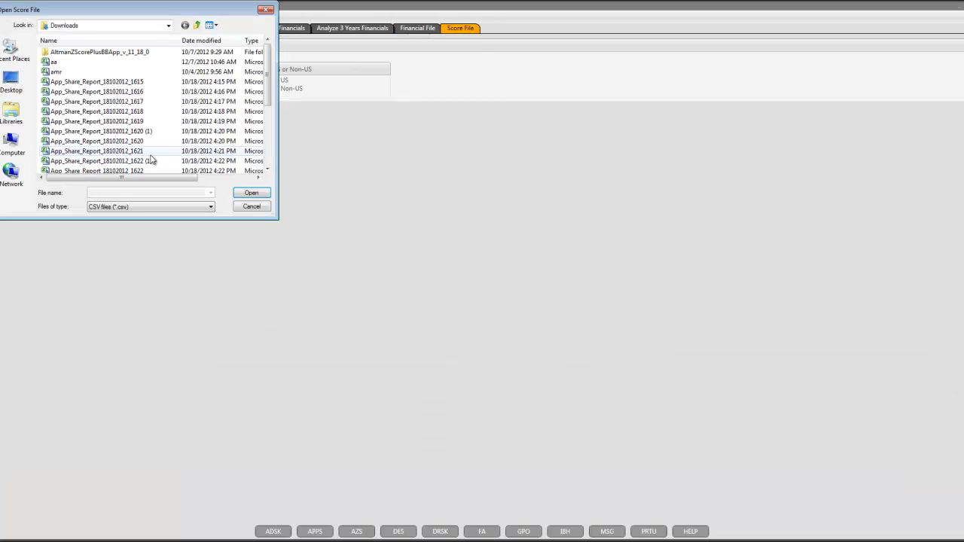
{"action": "left_click_drag", "start_coordinate": [270, 78], "coordinate": [270, 131]}
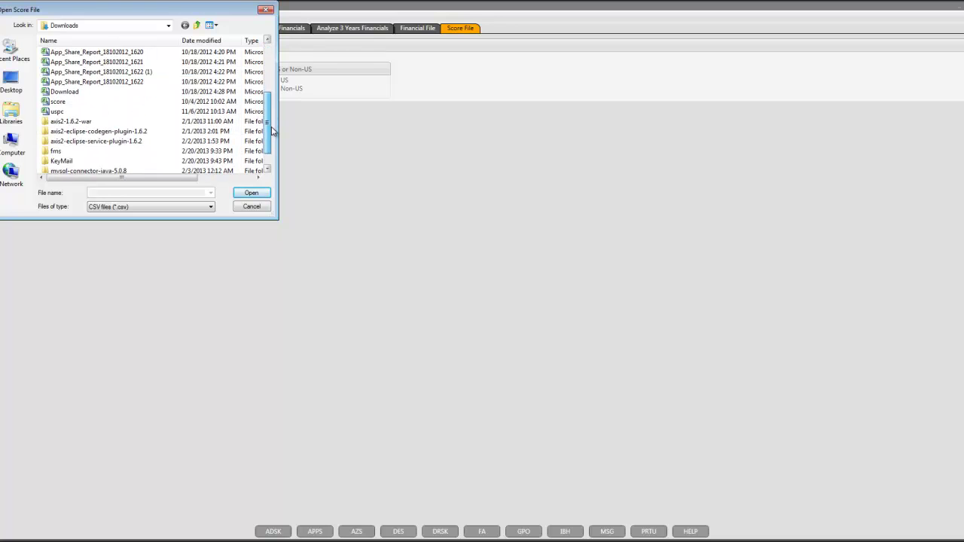
{"action": "double_click", "coordinate": [151, 103]}
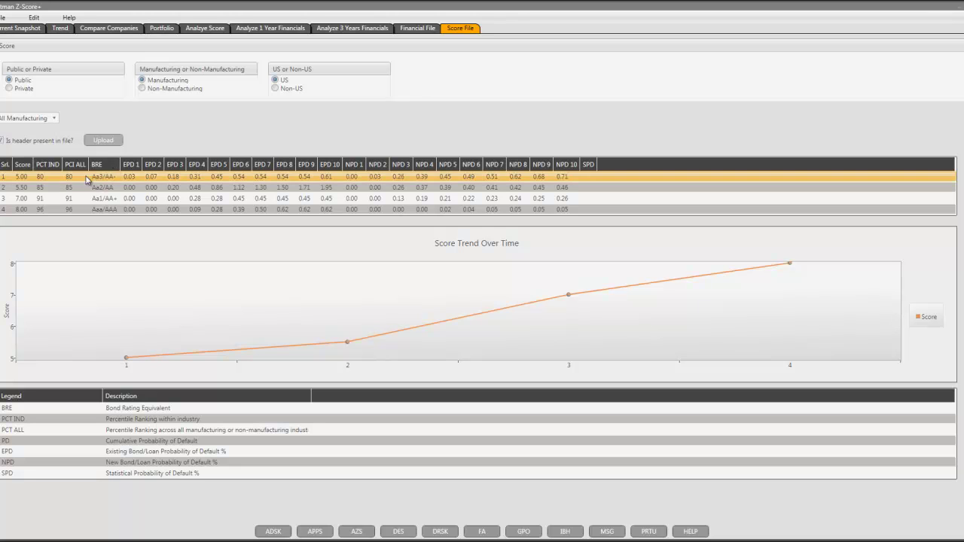
Upload the score CSV file again for score analysis under the Chemical industry.
{"action": "left_click", "coordinate": [102, 142]}
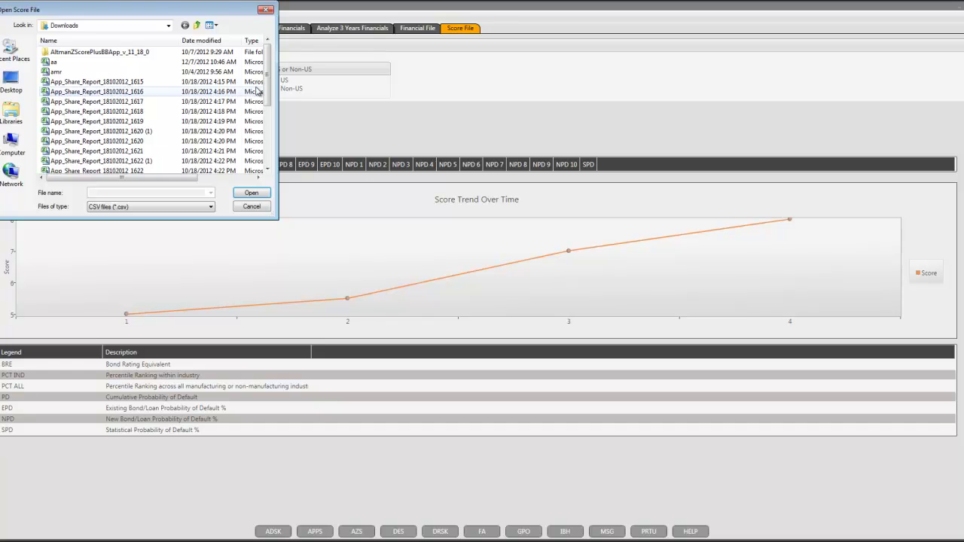
{"action": "scroll", "coordinate": [104, 92], "scroll_direction": "down", "scroll_amount": 4}
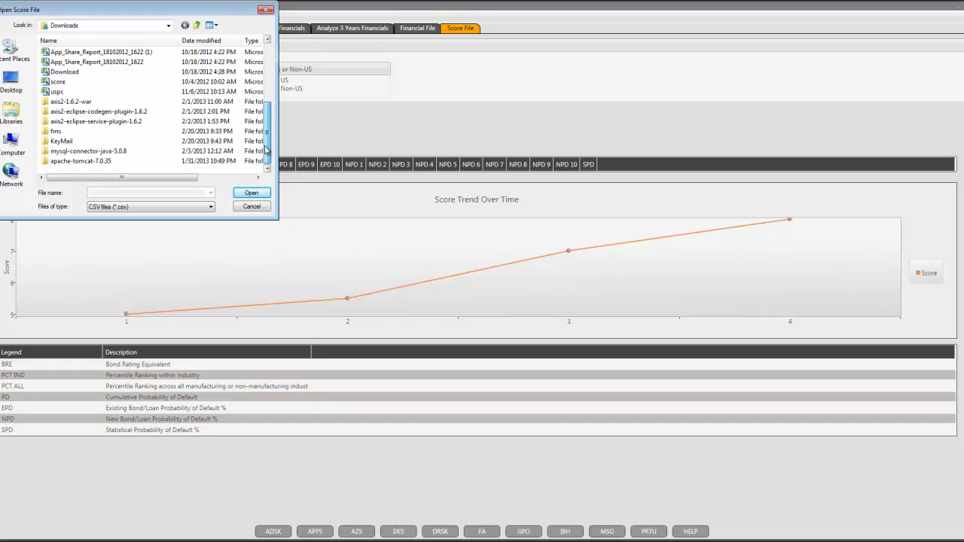
{"action": "double_click", "coordinate": [98, 91]}
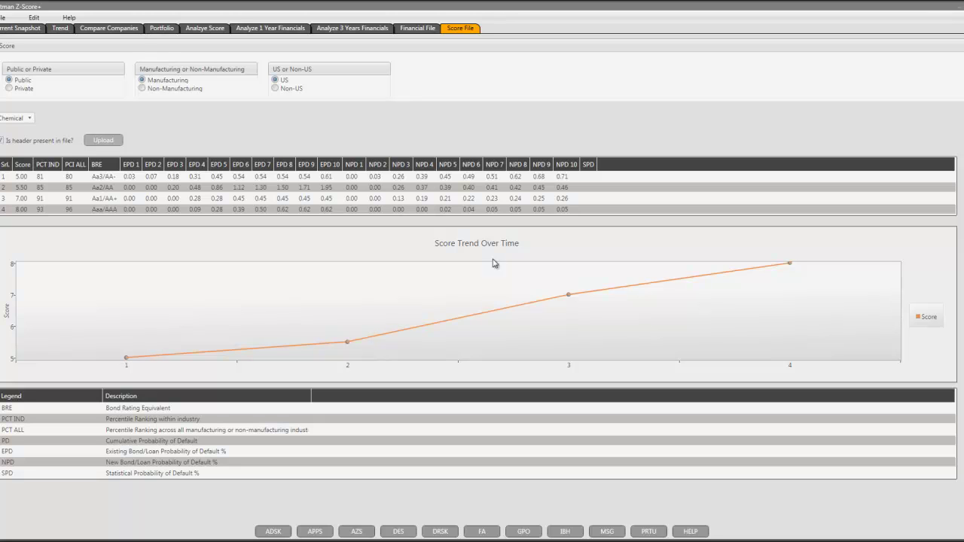
{"action": "left_click", "coordinate": [118, 178]}
Review all nine analysis views once more, from the Alcoa snapshot through to the uploaded score file's results.
{"action": "left_click", "coordinate": [13, 31]}
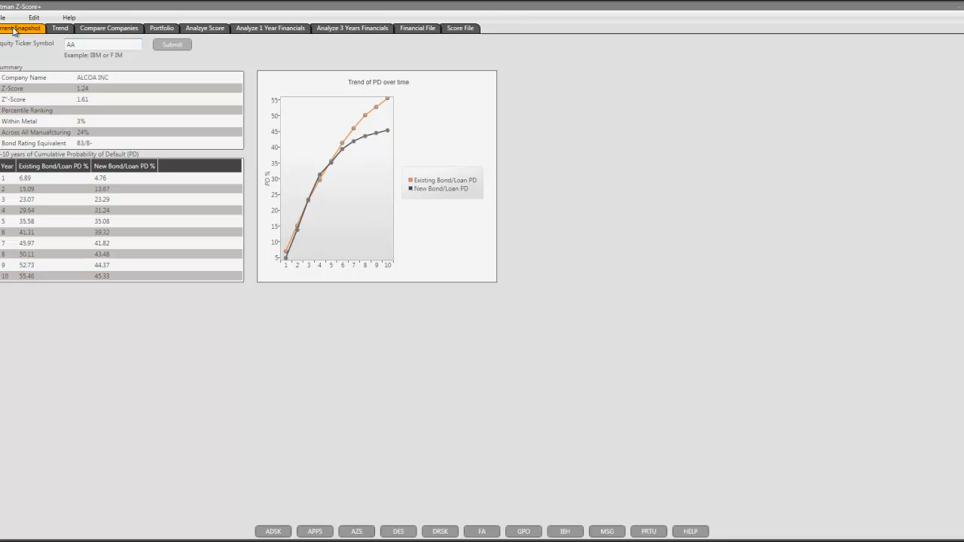
{"action": "left_click", "coordinate": [60, 29]}
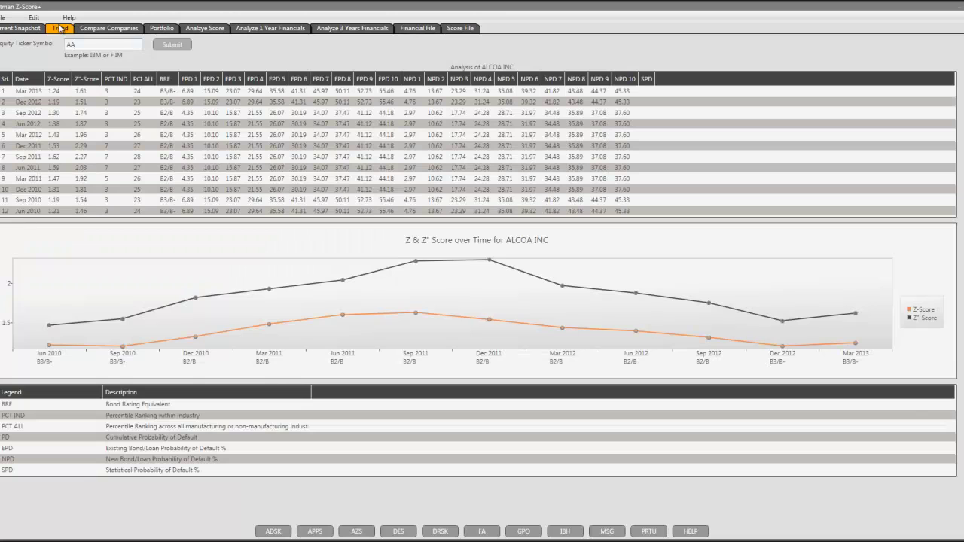
{"action": "left_click", "coordinate": [109, 30]}
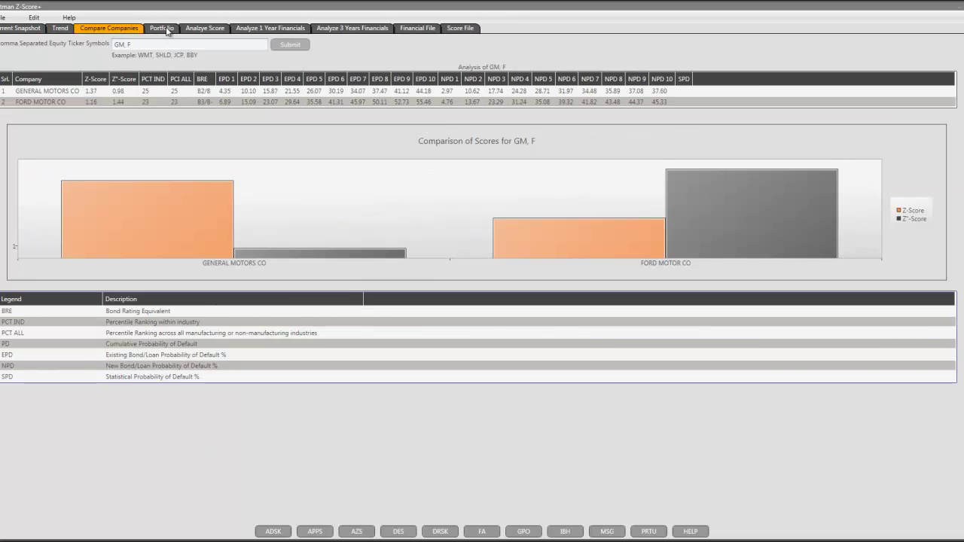
{"action": "left_click", "coordinate": [162, 29]}
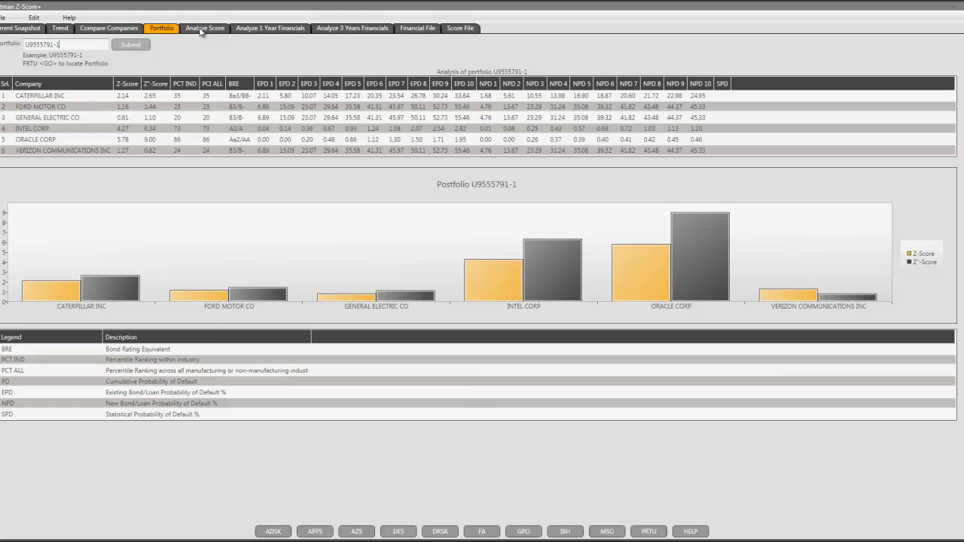
{"action": "left_click", "coordinate": [202, 30]}
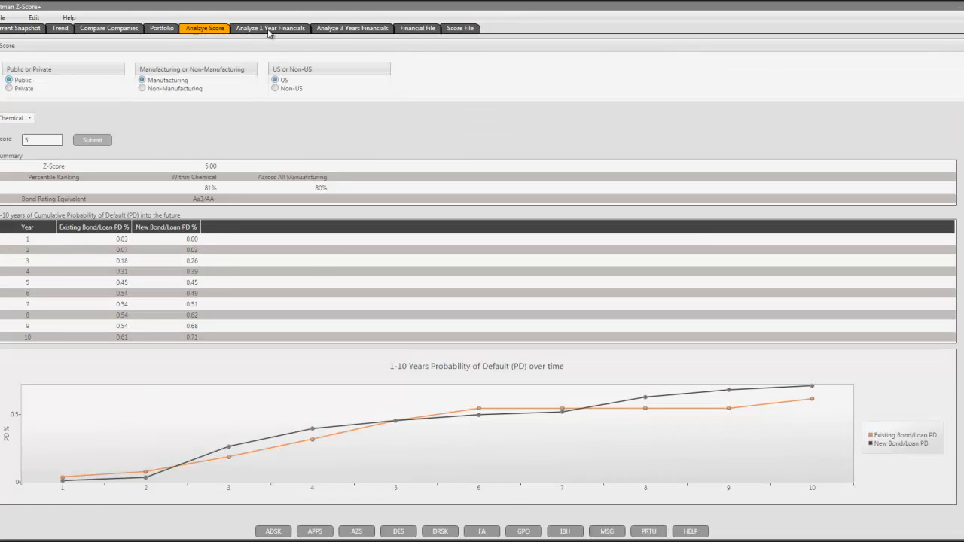
{"action": "left_click", "coordinate": [270, 30]}
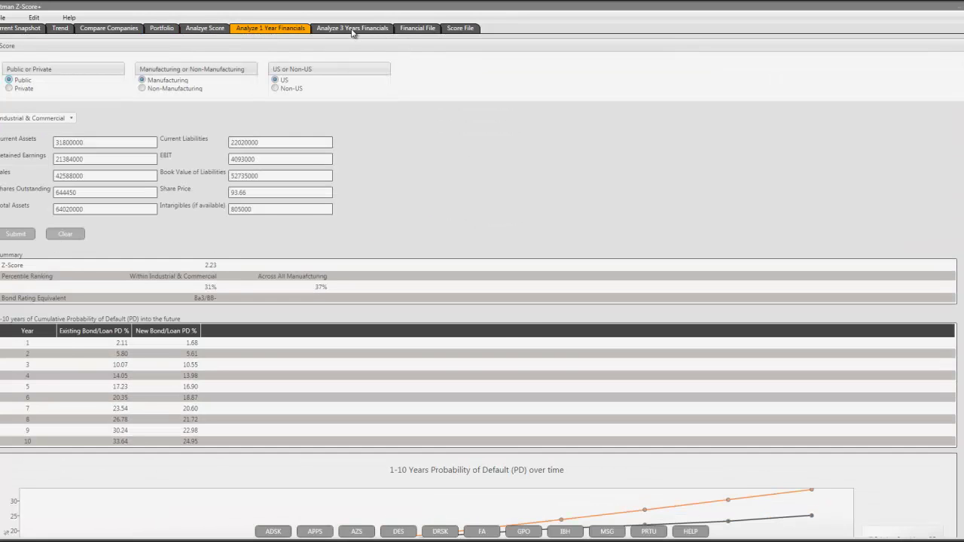
{"action": "left_click", "coordinate": [352, 32]}
{"action": "left_click", "coordinate": [414, 32]}
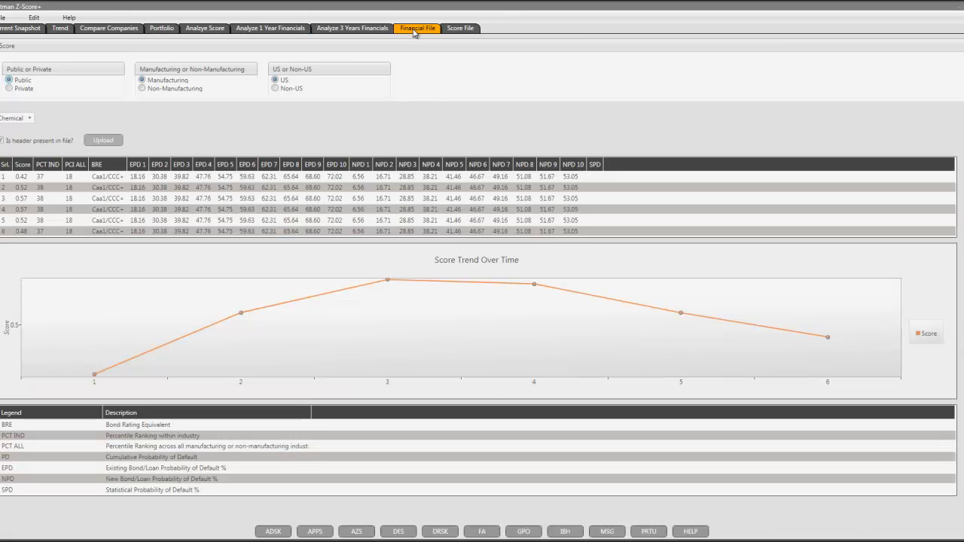
{"action": "left_click", "coordinate": [460, 30]}
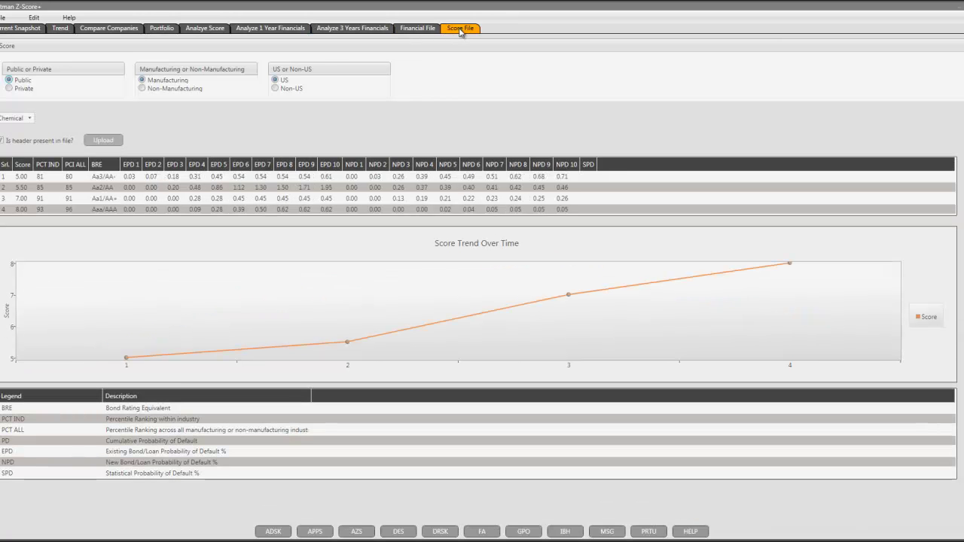